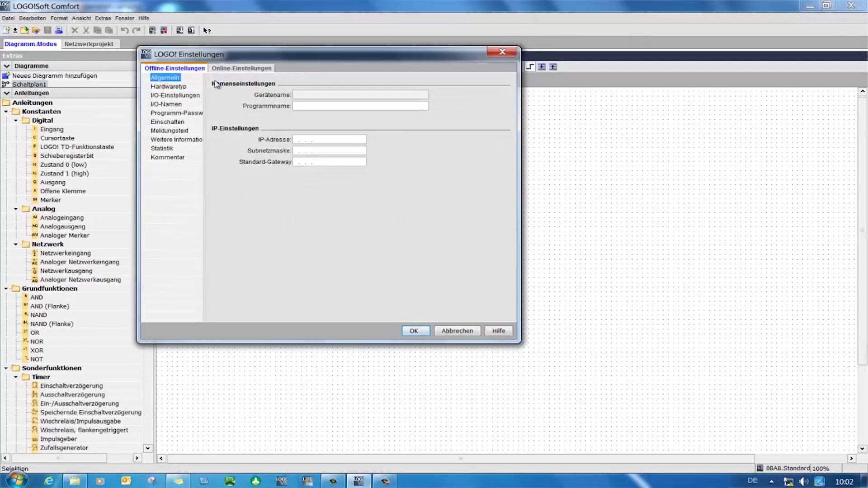
Confirm the LOGO! controller settings and zoom in on the empty Schaltplan1 diagram.
click(416, 332)
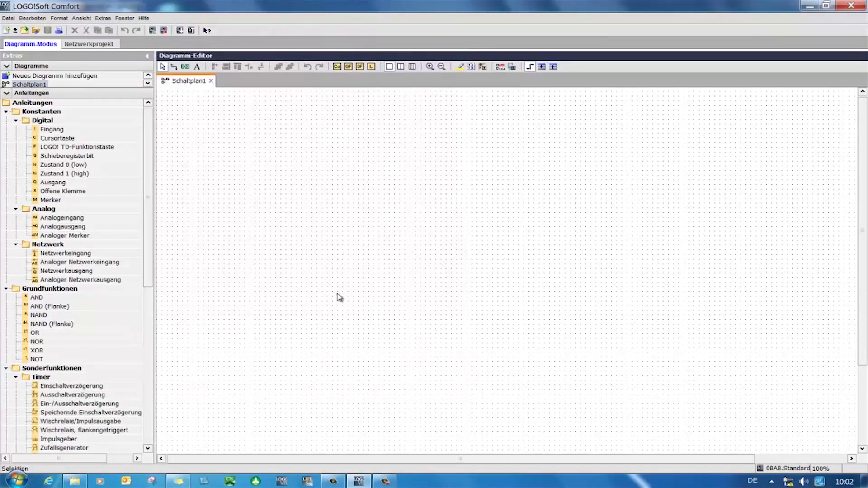
click(429, 66)
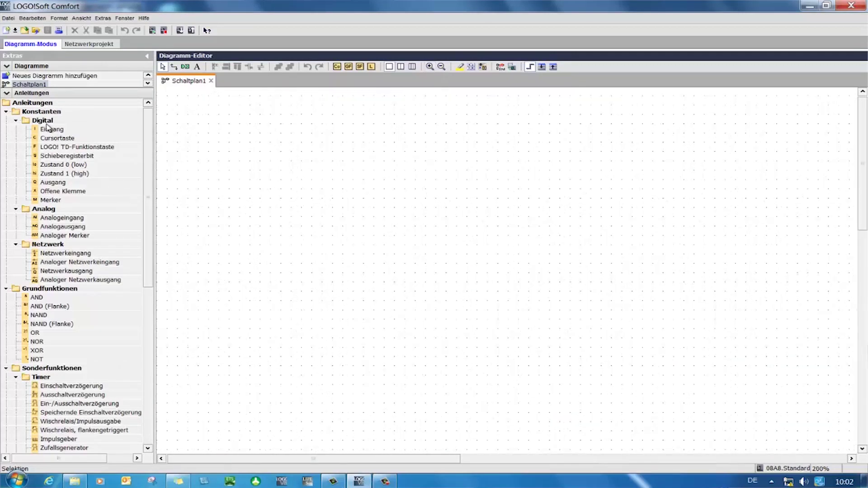
Via Anschlussnamen, name input I1 'Schalter', Q10 'Licht' and Q11 'Lüfter'.
click(39, 21)
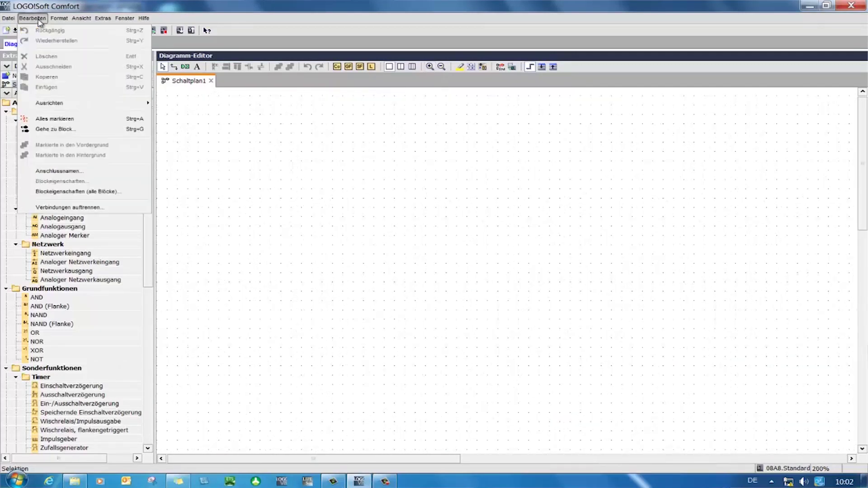
click(60, 173)
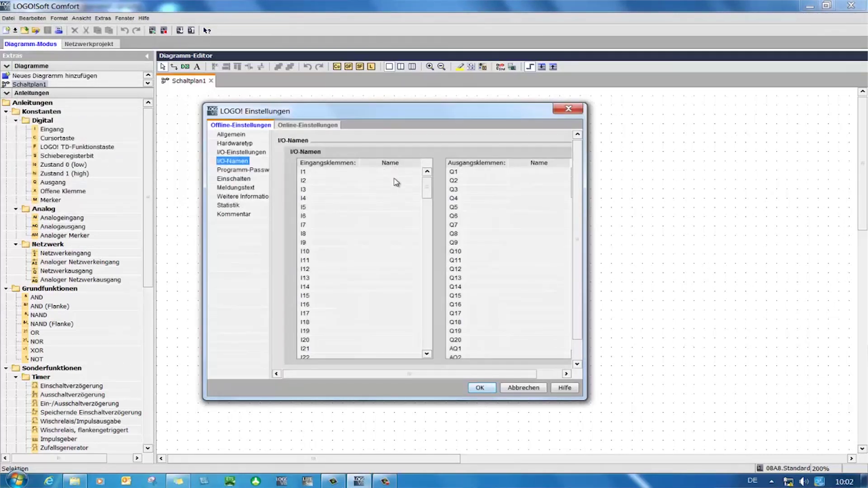
click(394, 175)
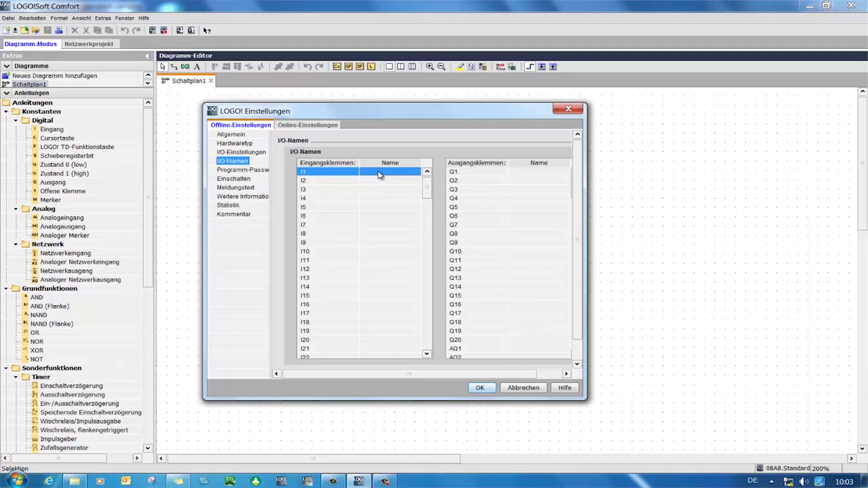
text(Schalter)
click(545, 253)
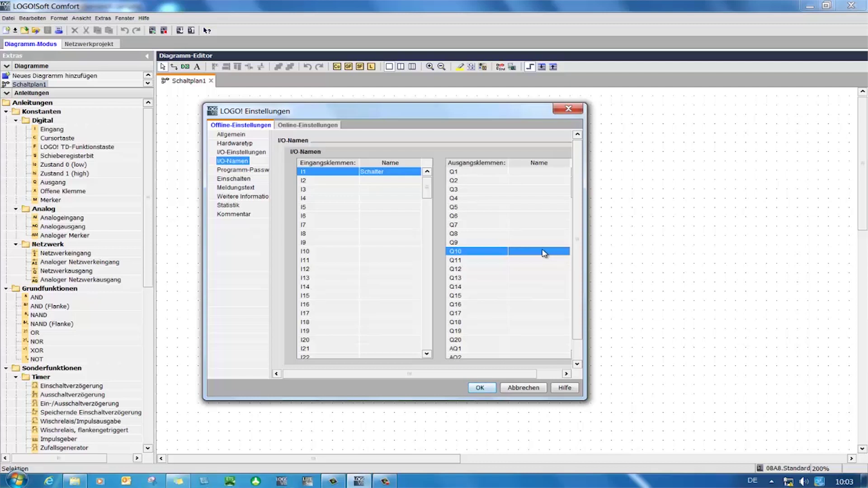
click(543, 252)
text(Lufter)
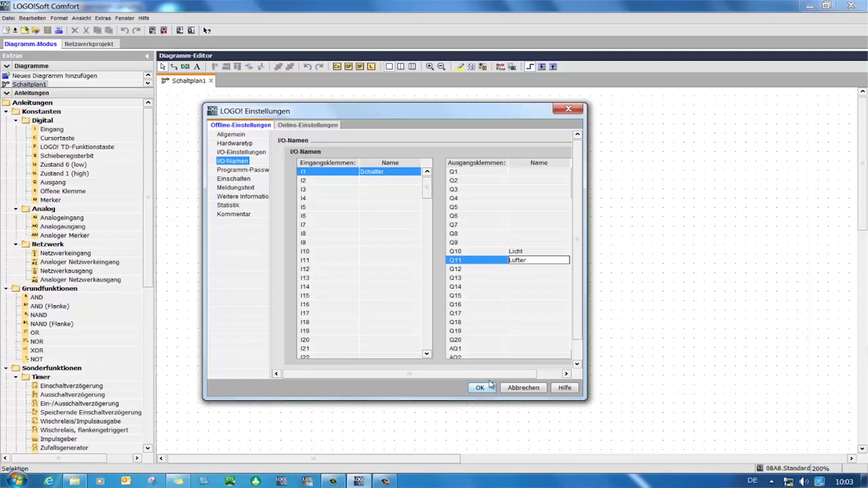
Close the I/O name settings, then place input block I1 and an output block to its right.
click(475, 387)
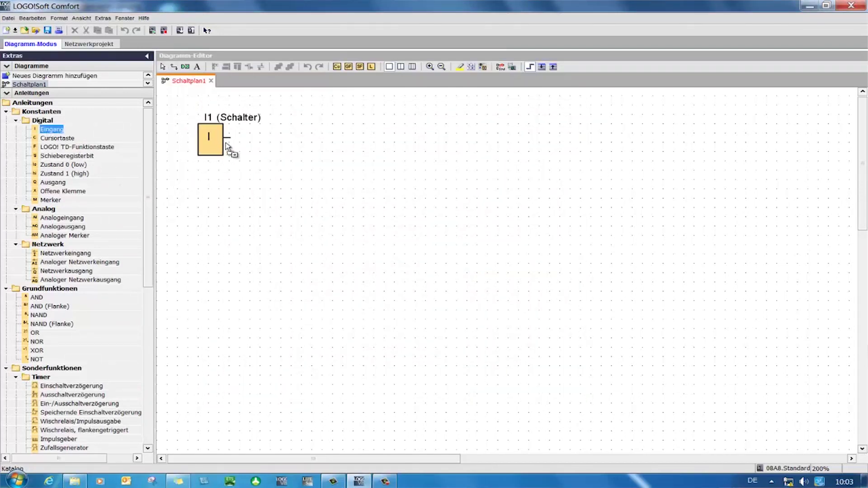
drag(49, 133, 222, 145)
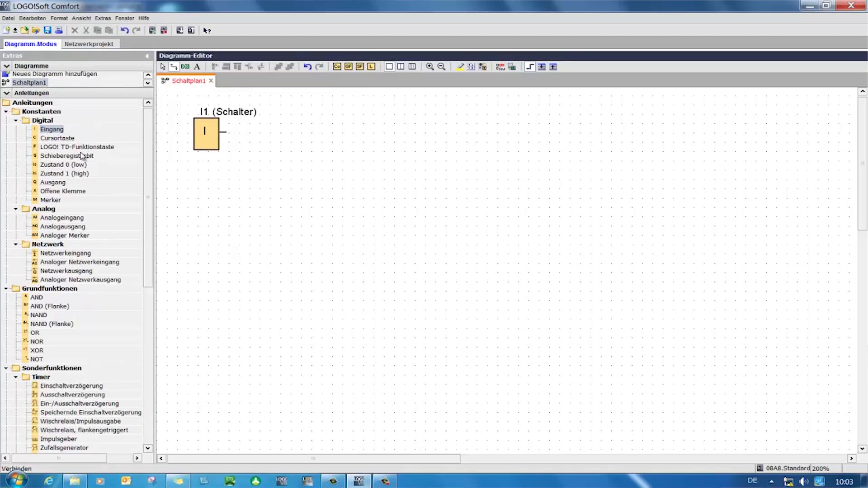
drag(56, 183, 548, 155)
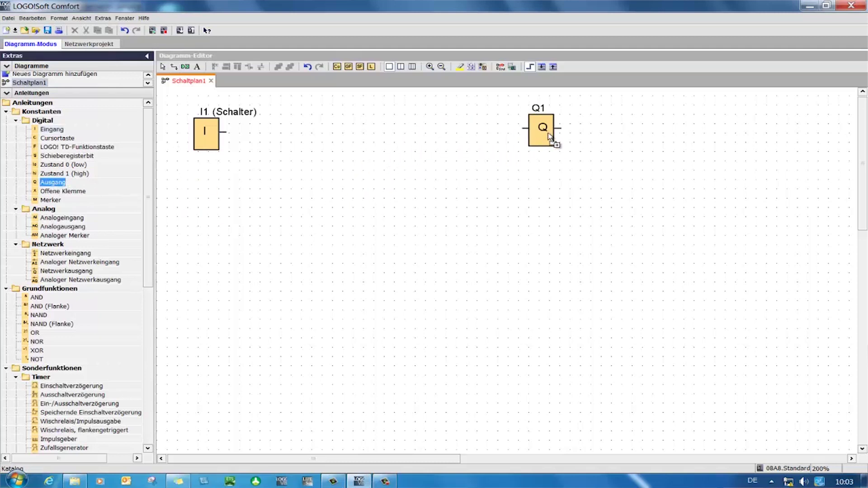
mouse_move(549, 154)
mouse_down()
mouse_move(553, 131)
mouse_move(545, 146)
mouse_up()
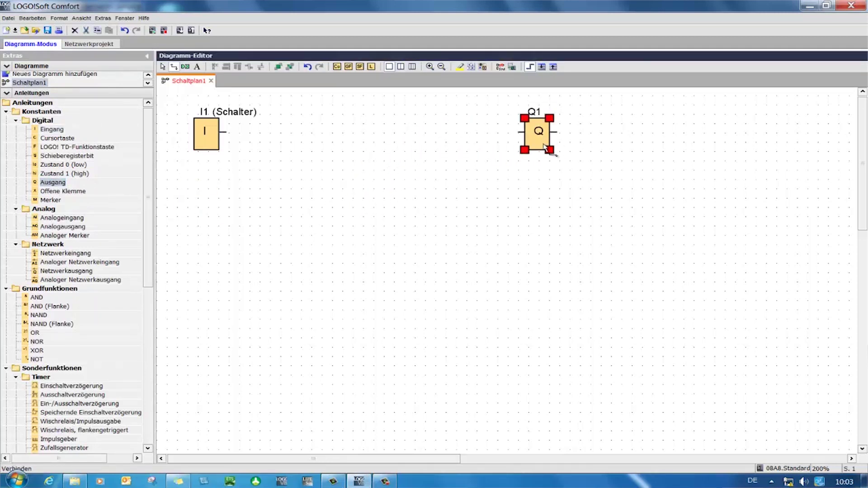
Set the new output block's number to Q10 (Licht).
right_click(534, 137)
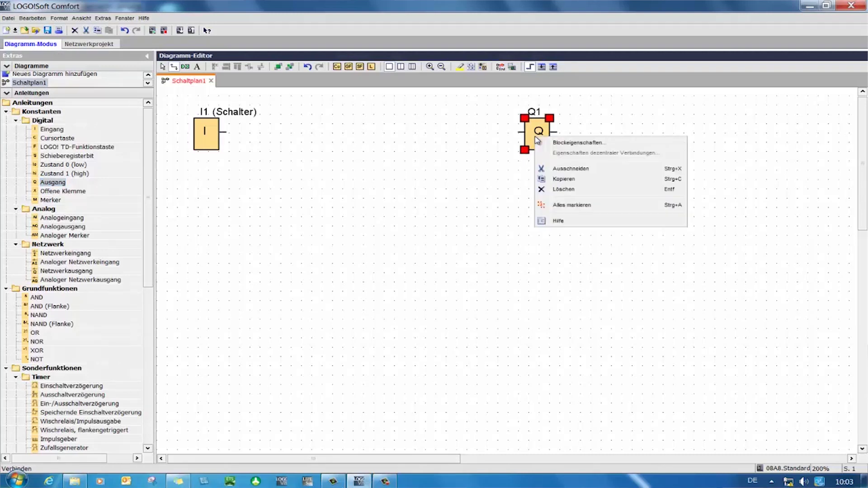
click(574, 142)
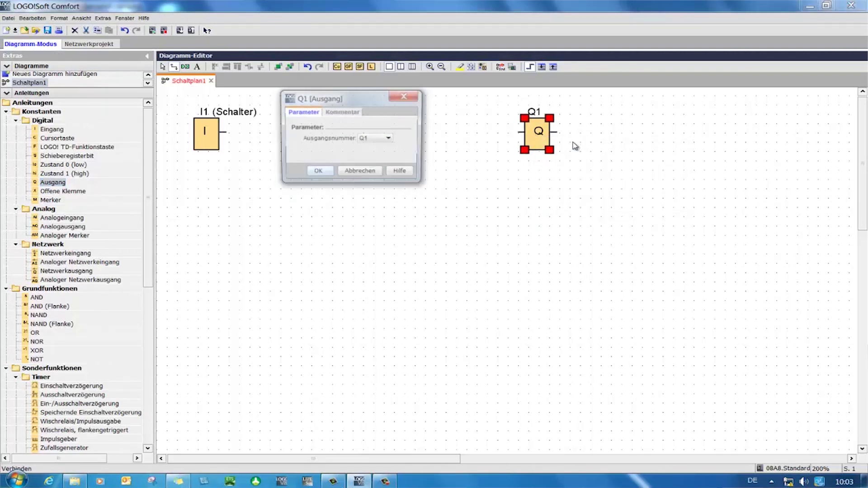
click(390, 139)
click(388, 207)
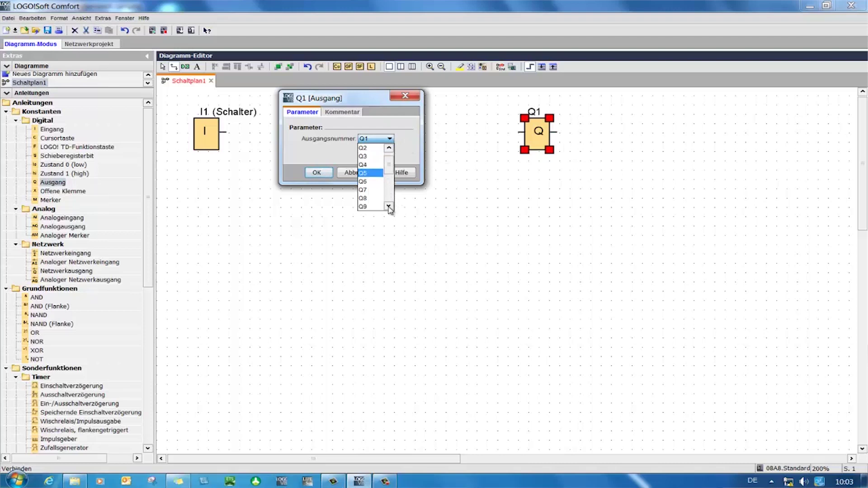
click(374, 206)
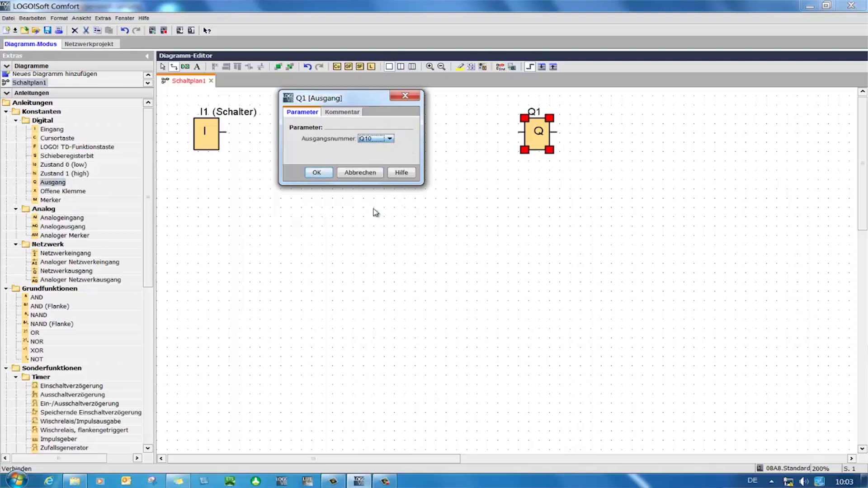
click(322, 172)
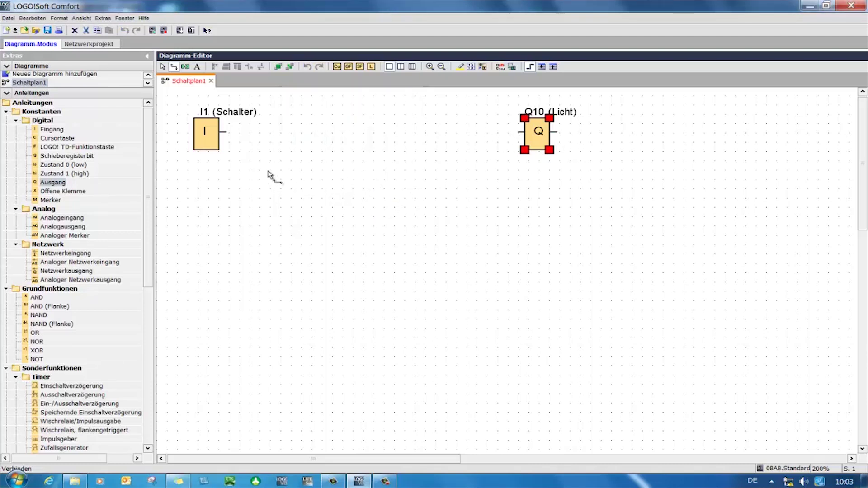
Wire I1 to Q10, then add a second output block below it, numbered Q11 (Lüfter).
drag(226, 134, 520, 135)
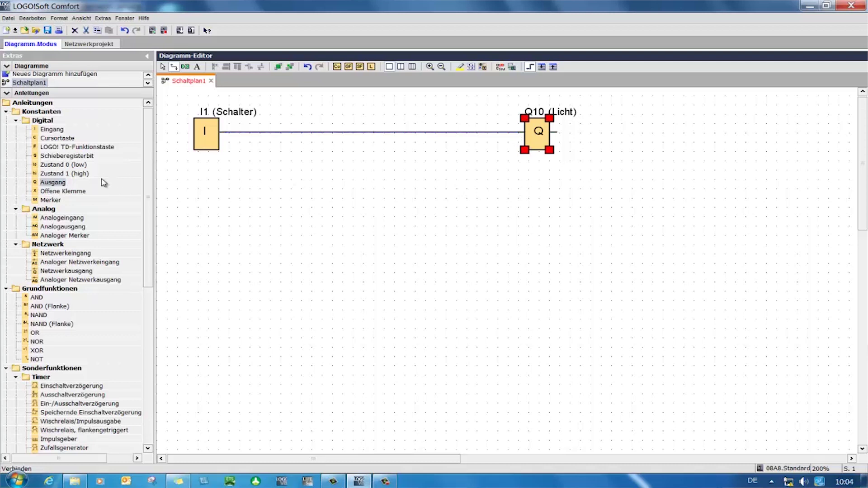
drag(53, 184, 551, 239)
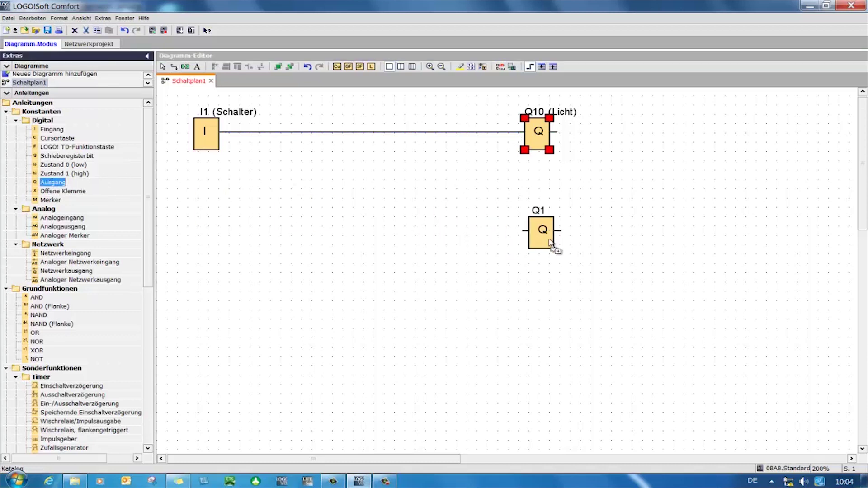
right_click(535, 226)
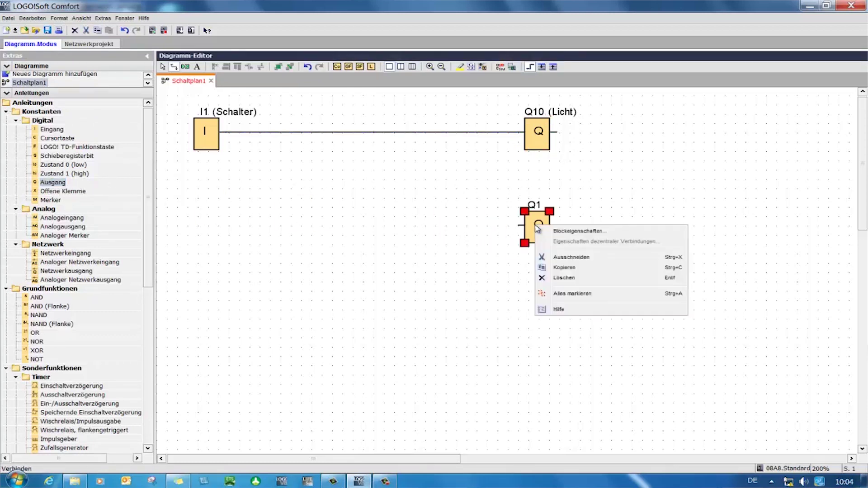
click(580, 234)
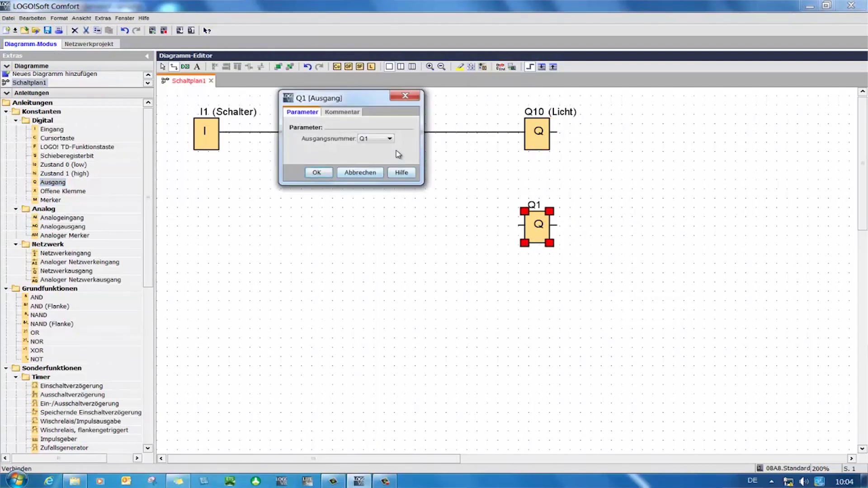
click(390, 138)
click(389, 206)
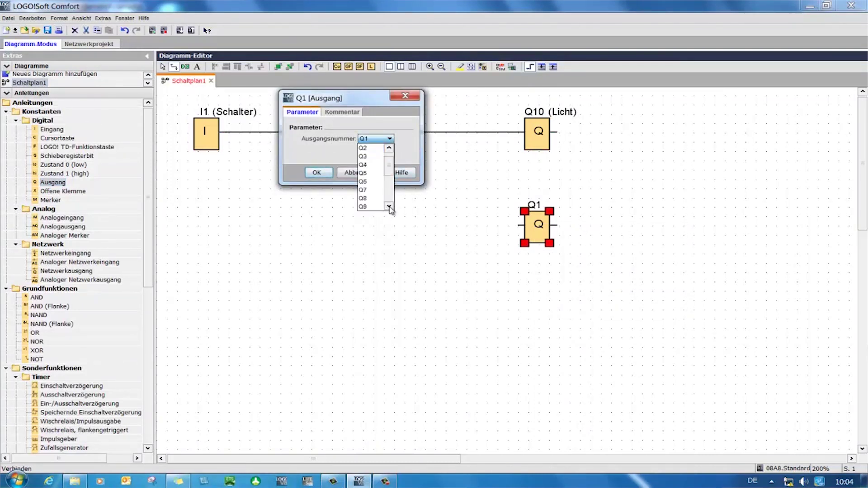
click(366, 199)
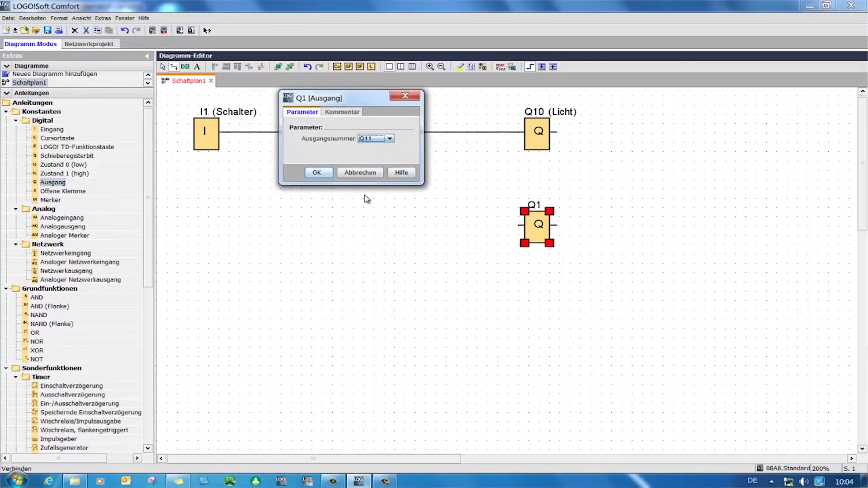
click(318, 173)
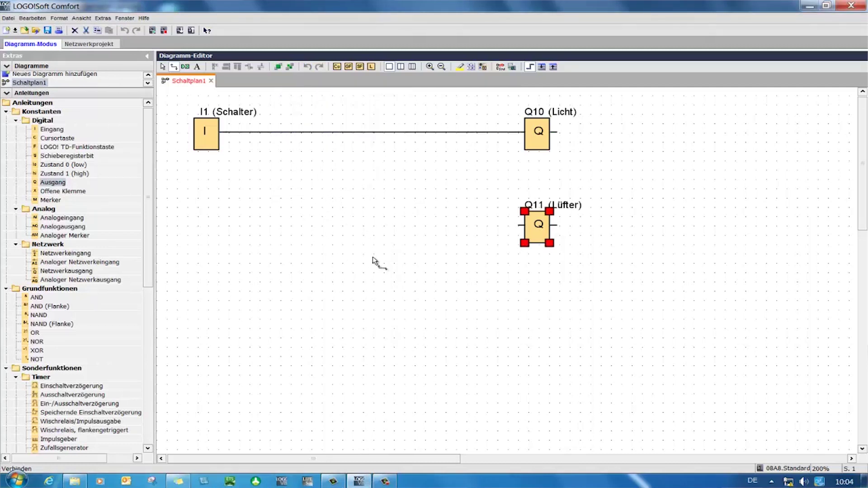
drag(153, 272, 152, 335)
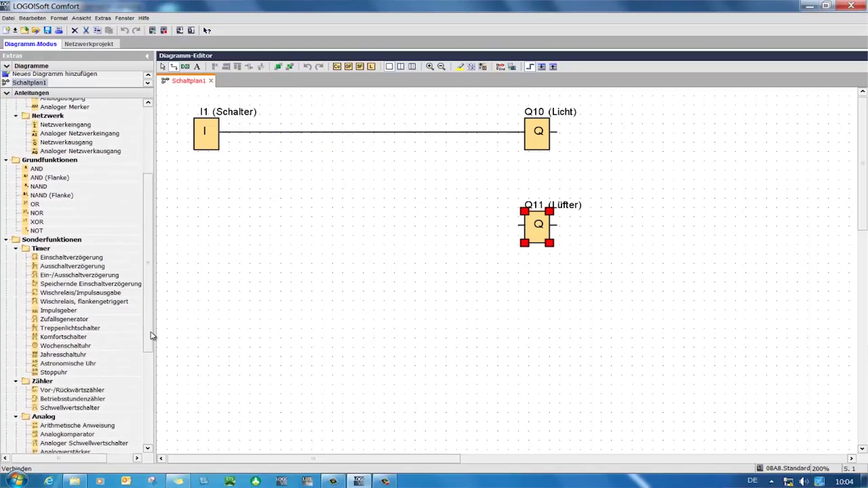
Add on/off-delay timer B001, trigger it from the I1 line, and wire its output to Q11.
drag(68, 282, 327, 217)
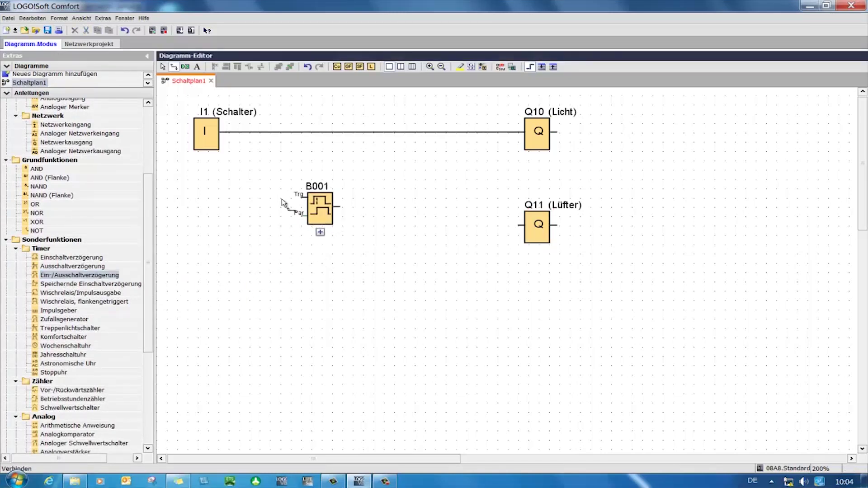
drag(246, 134, 299, 195)
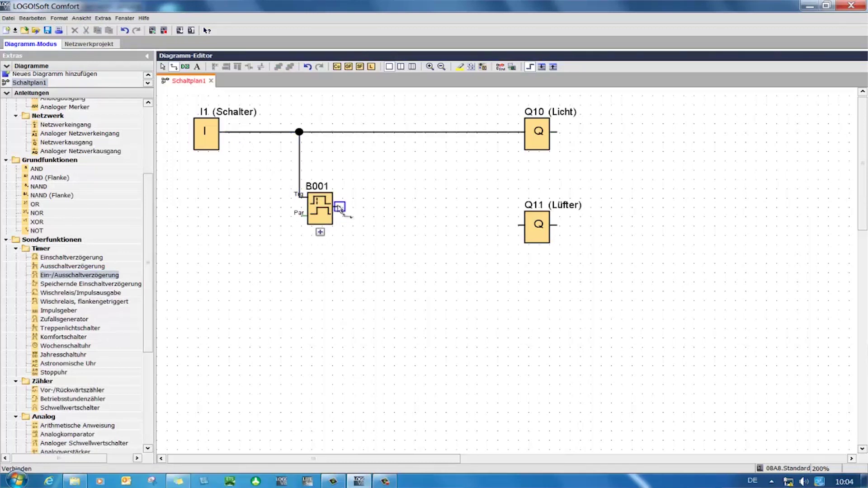
drag(339, 208, 521, 229)
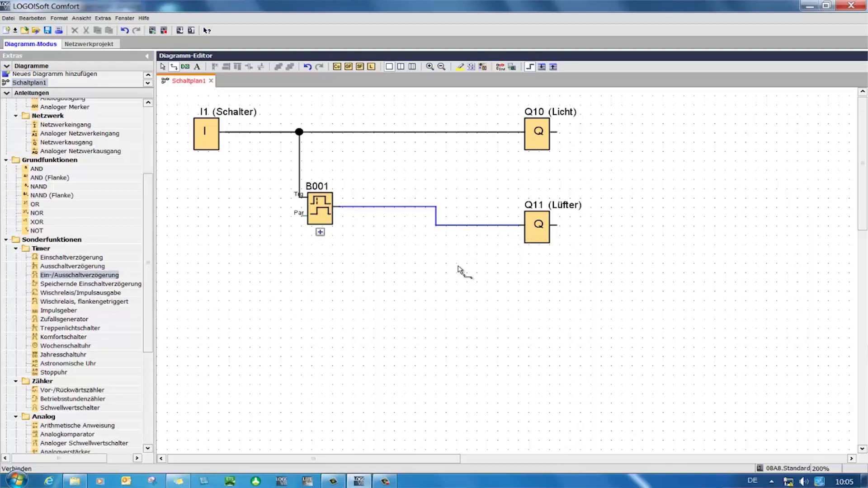
Give timer B001 a 3-second on-delay and a 5-second off-delay.
double_click(323, 208)
text(5)
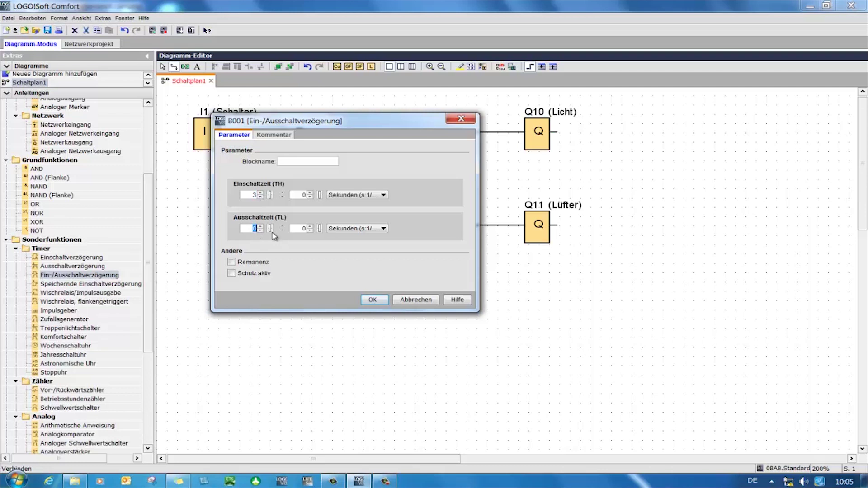
click(384, 198)
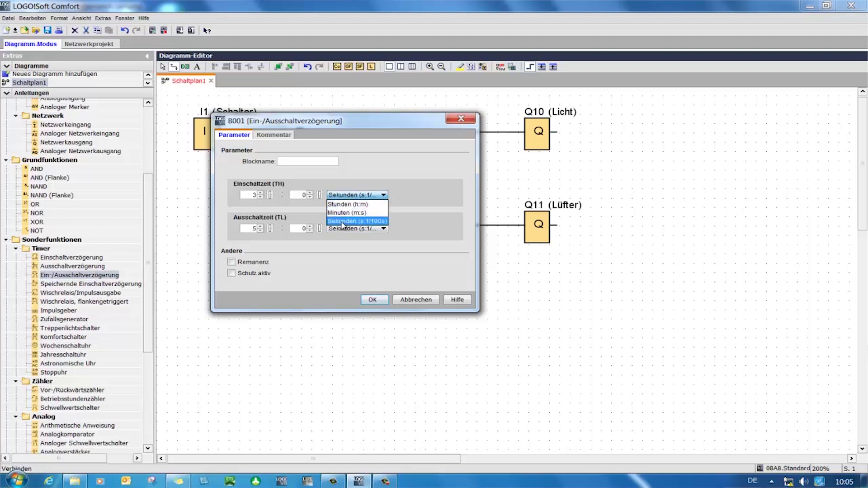
click(342, 222)
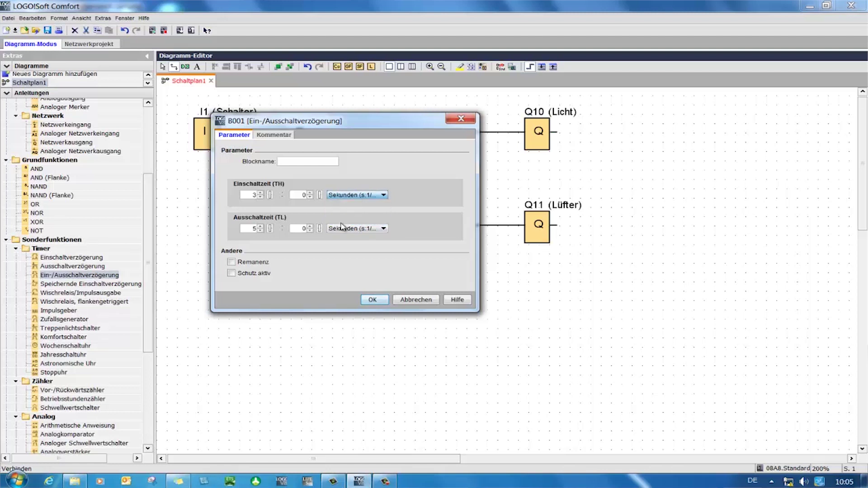
click(374, 301)
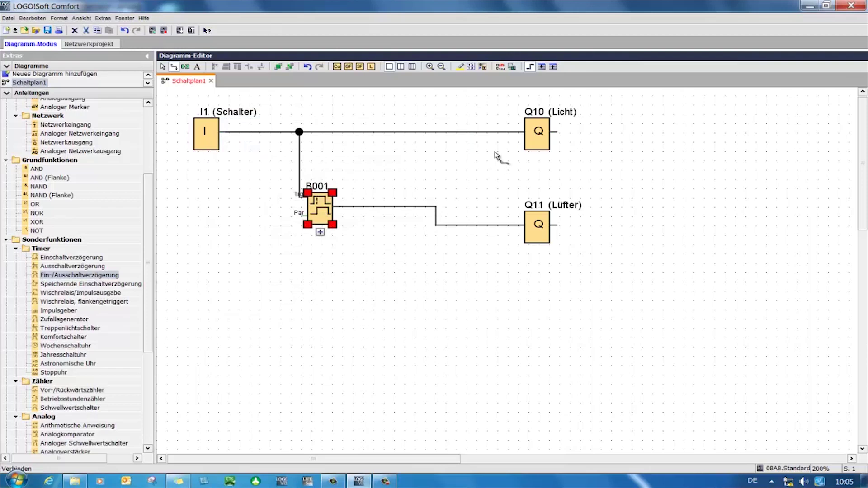
Simulate the circuit, toggling I1 on and off twice to watch Q10 and Q11's delay.
click(501, 69)
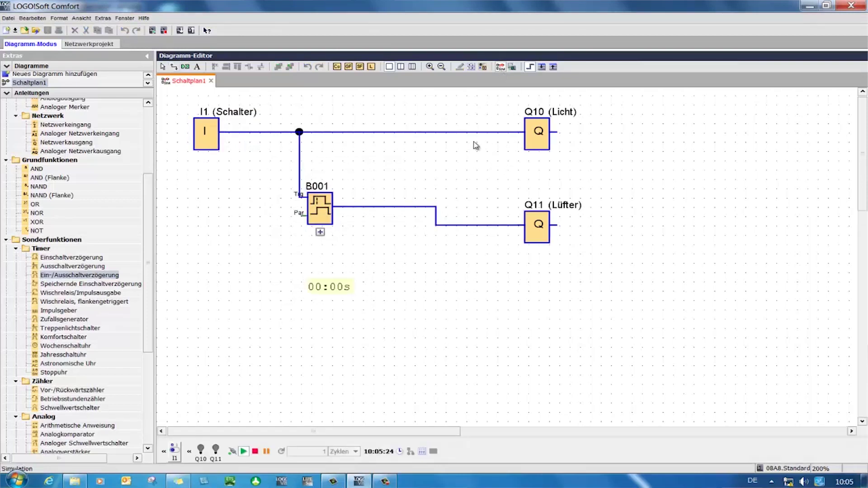
click(208, 132)
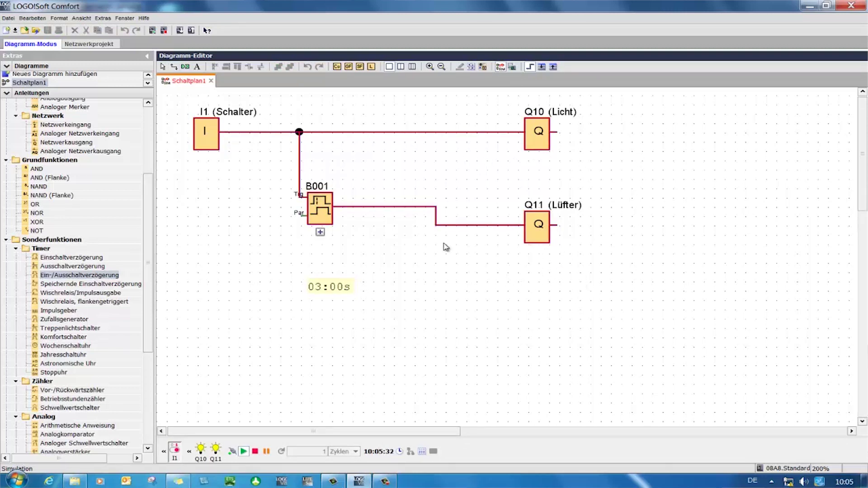
click(209, 138)
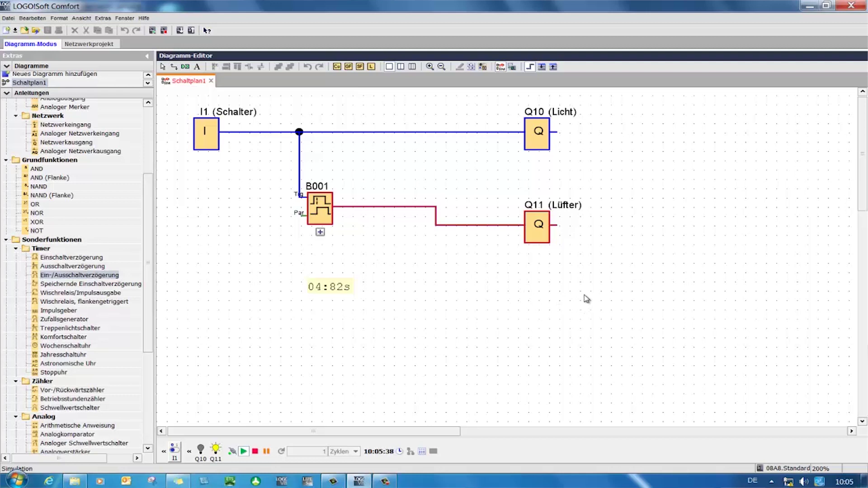
click(207, 132)
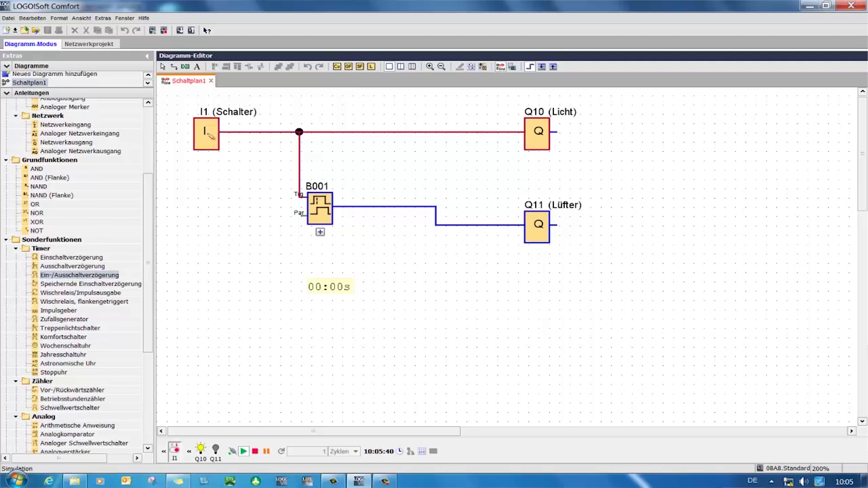
click(208, 134)
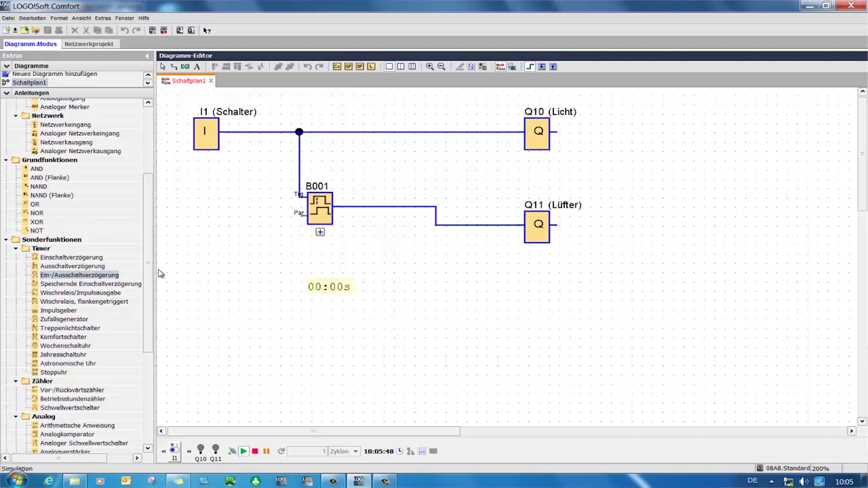
scroll(151, 264, down, 1)
scroll(122, 286, down, 3)
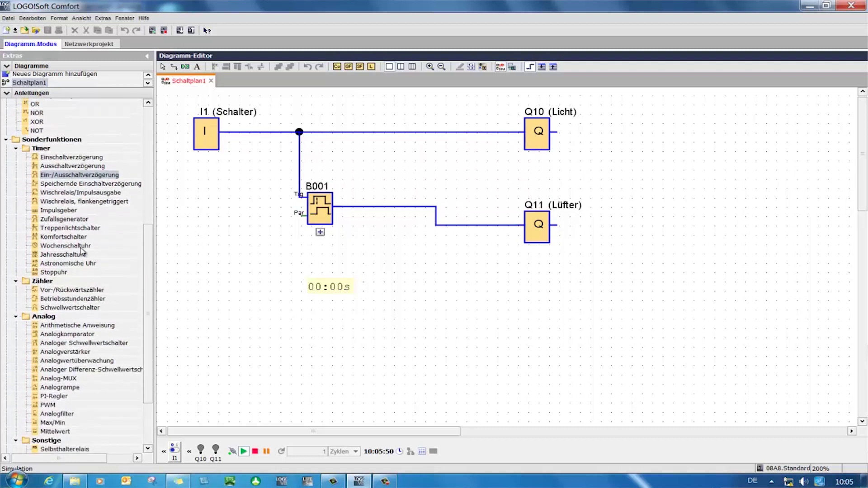
Stop simulation, place weekly timer B002 below B001, and lead a wire from it toward Q11.
key(F3)
drag(68, 246, 319, 308)
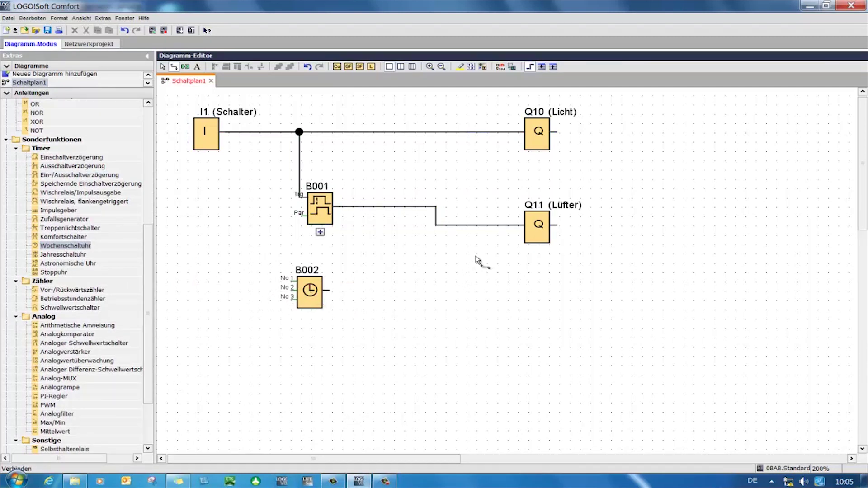
drag(327, 291, 506, 240)
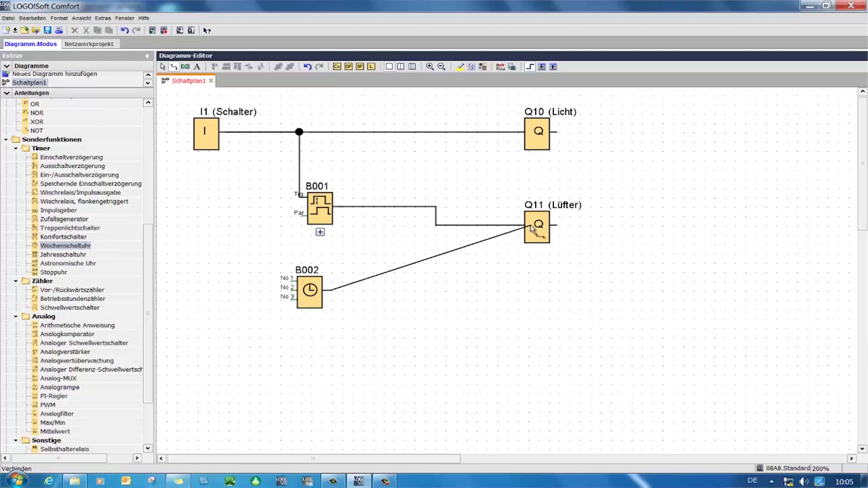
drag(530, 225, 522, 224)
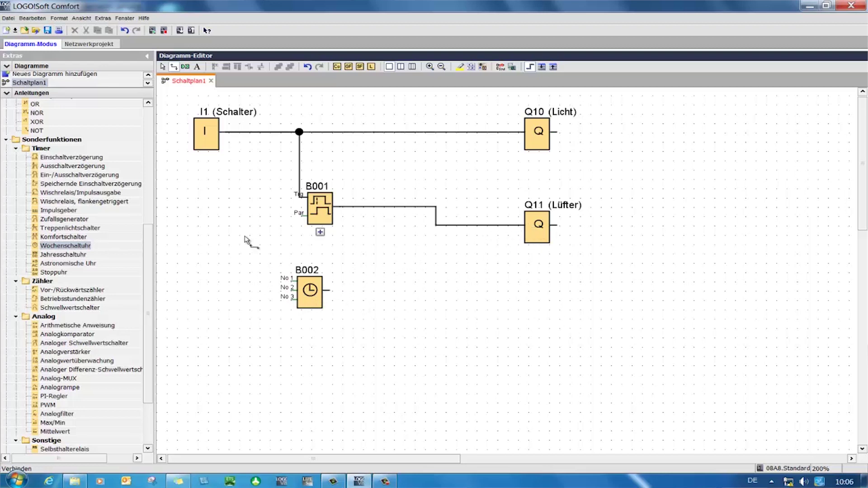
scroll(151, 261, up, 1)
scroll(152, 261, up, 5)
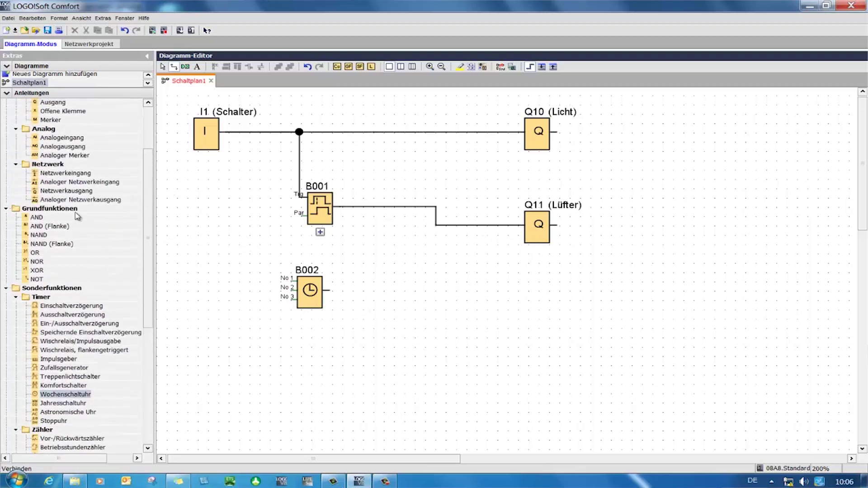
Add OR block B003 and wire the B001 and B002 outputs into its inputs.
drag(33, 253, 422, 275)
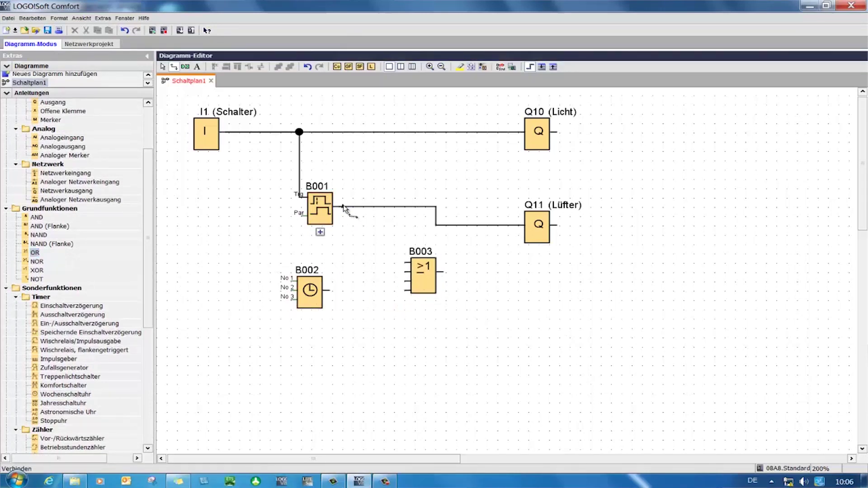
drag(344, 207, 407, 262)
drag(325, 290, 409, 272)
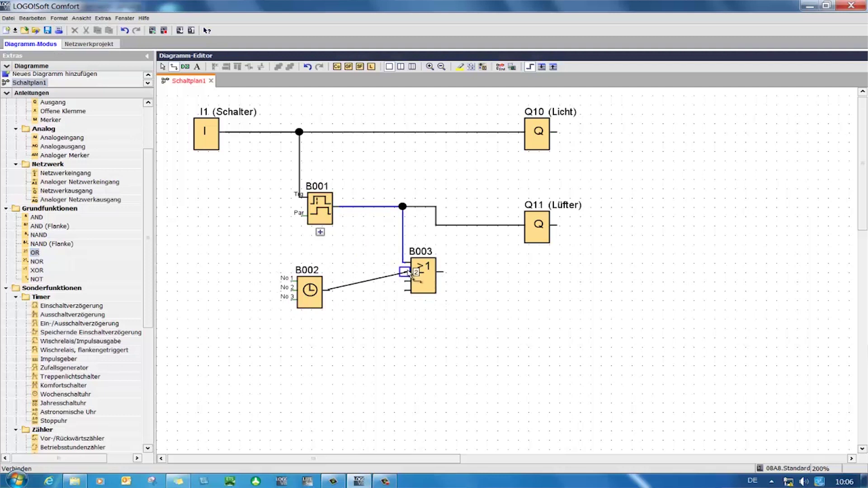
Reconnect Q11's (Lüfter) feeding wire to B003's output.
right_click(507, 271)
click(529, 273)
click(481, 225)
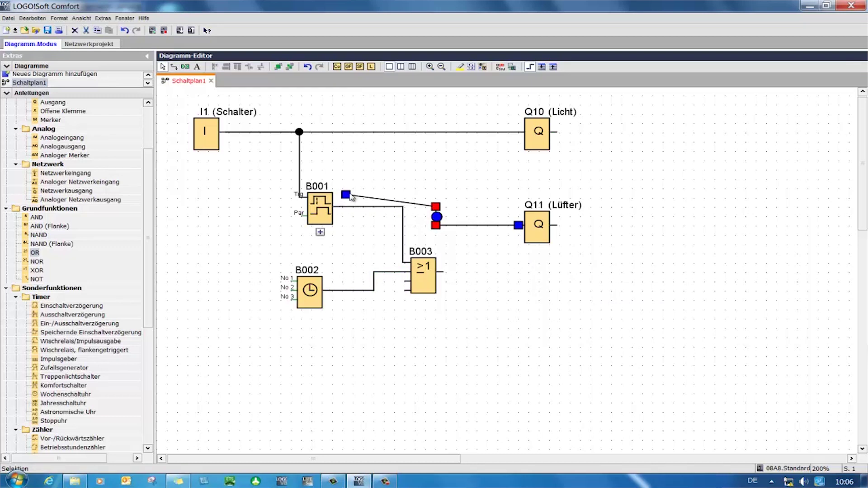
drag(341, 207, 444, 271)
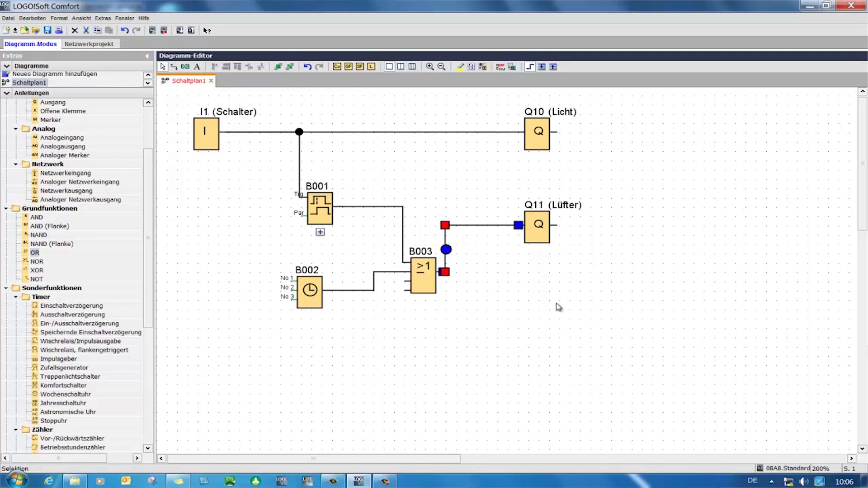
Set B002's first cam to Montag, Mittwoch and Freitag, 9–10.
double_click(314, 289)
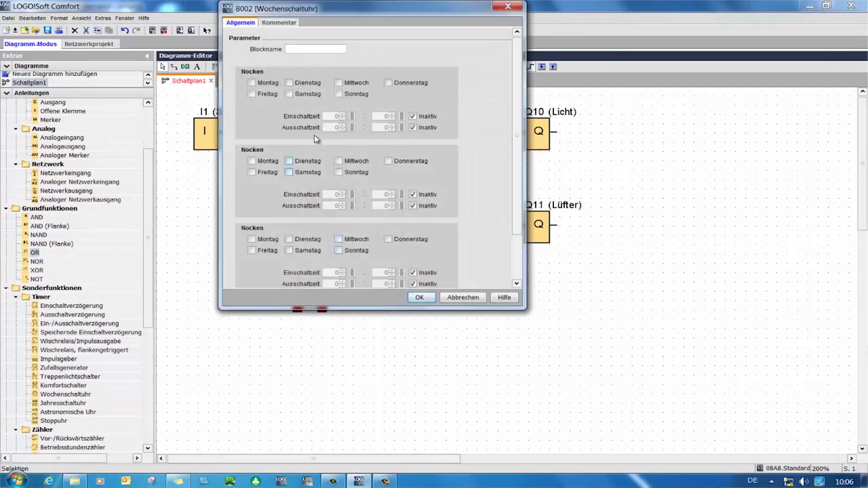
click(253, 82)
click(339, 82)
click(252, 94)
click(422, 117)
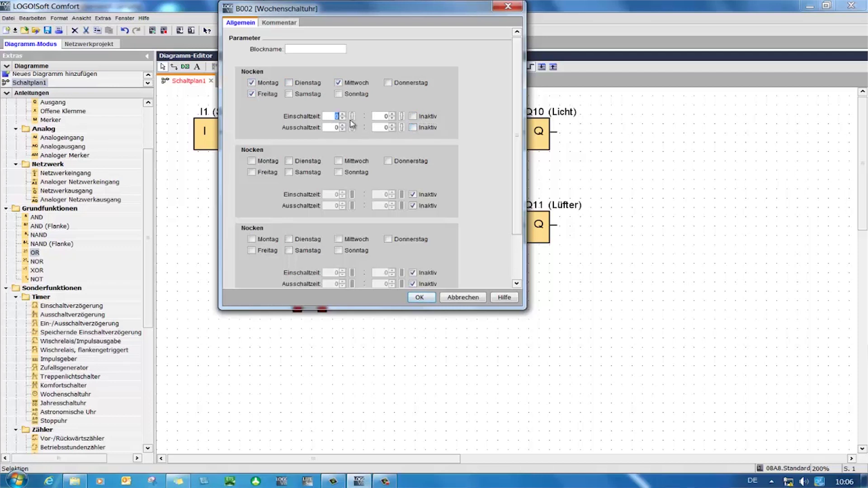
text(9)
text(10)
Set the second cam to Dienstag/Donnerstag/Samstag 11–12 and the third to Sonntag 8–20.
click(290, 161)
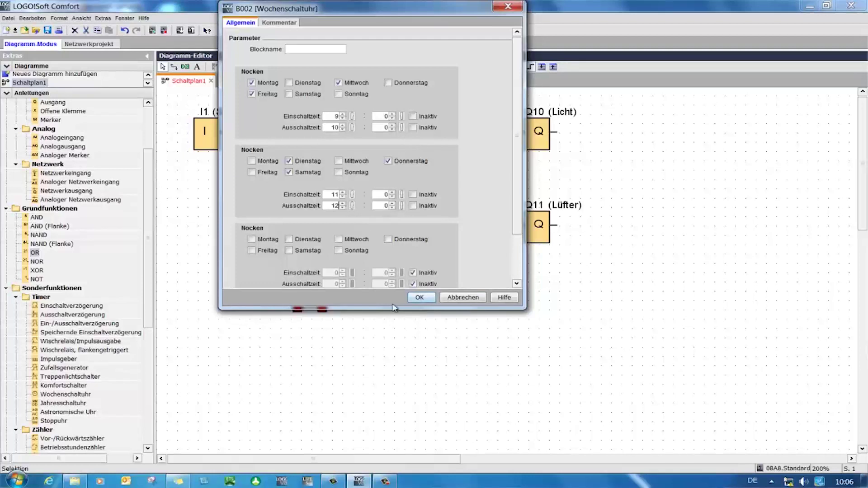
click(339, 251)
click(412, 274)
double_click(335, 272)
text(8)
click(418, 286)
text(20)
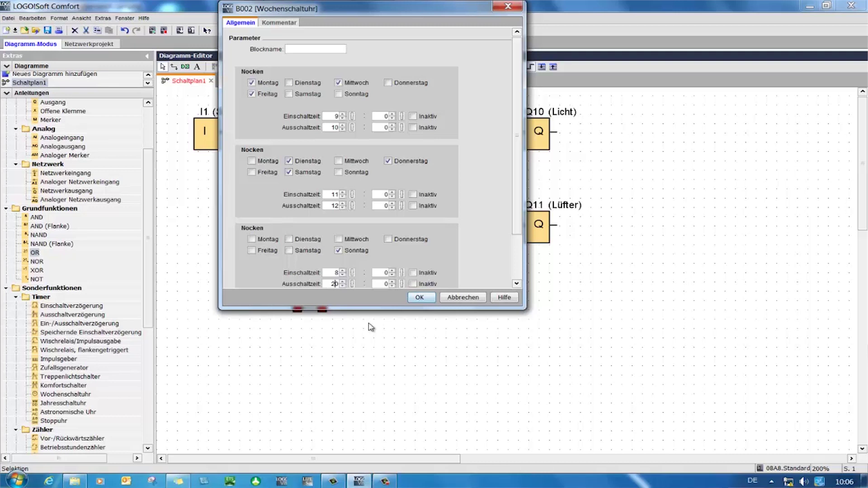
click(418, 299)
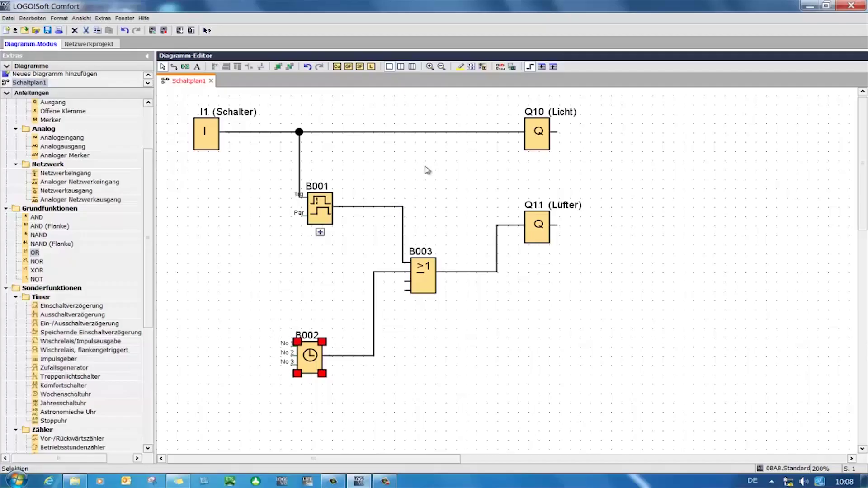
Start the simulation of the updated circuit with B002 moved lower.
click(500, 67)
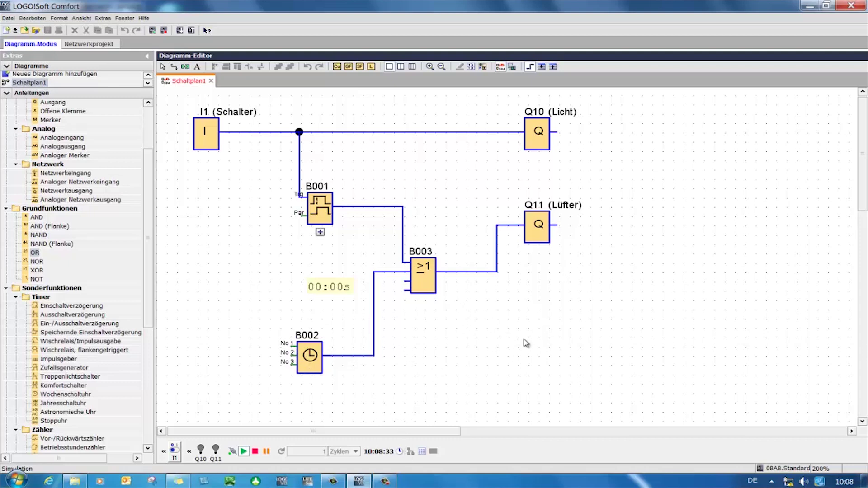
Set the simulation clock to 08:59:55, just before B002's 9:00 switch-on.
click(378, 453)
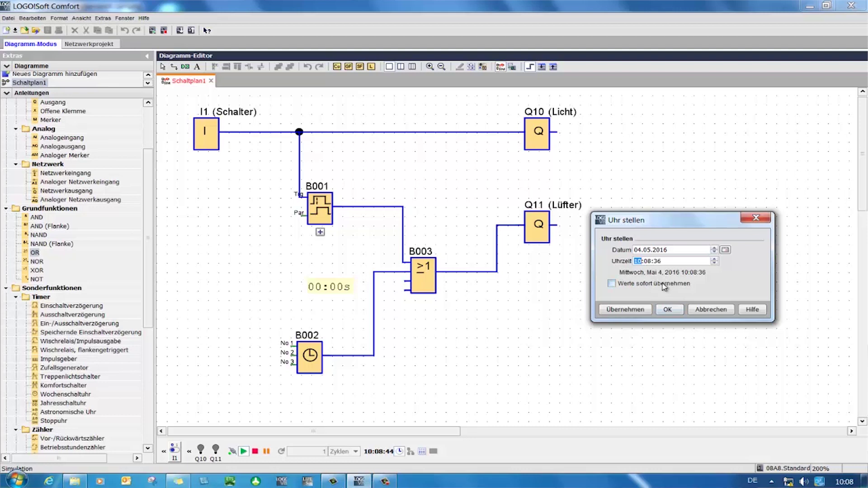
text(8:59:55)
click(636, 312)
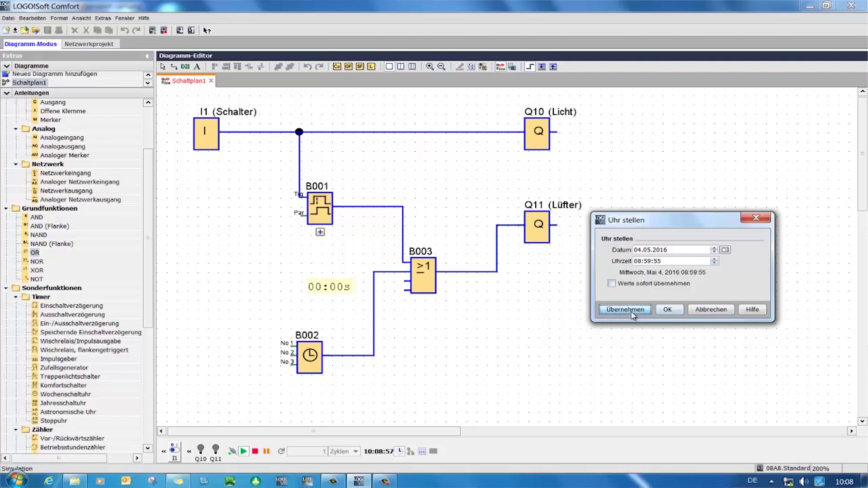
click(668, 310)
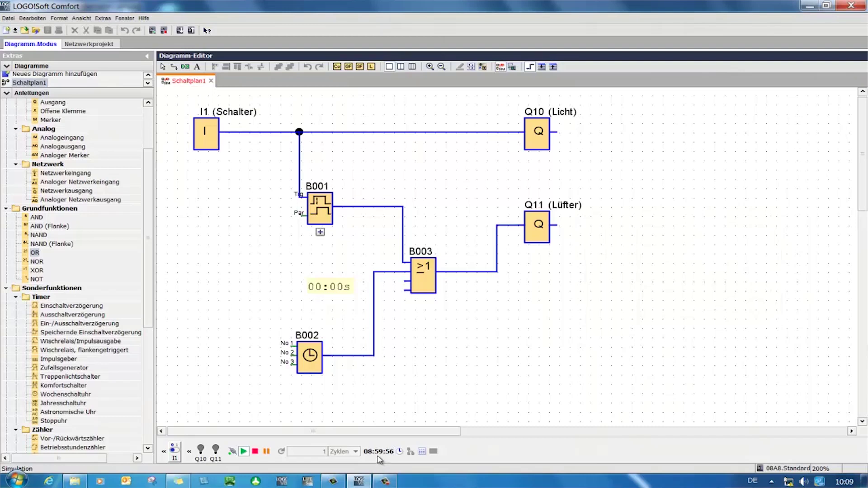